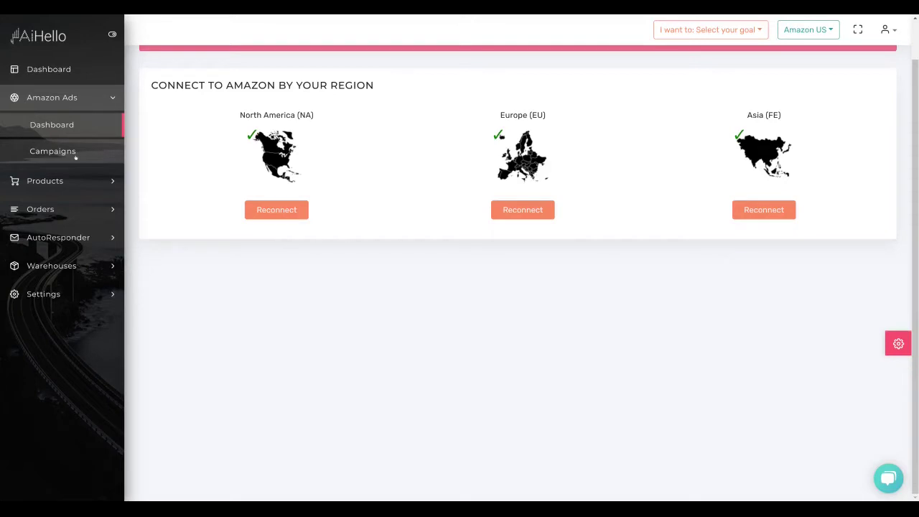
Step: Open the Amazon Ads campaigns overview and switch the region to EU, then back to NA
click(52, 151)
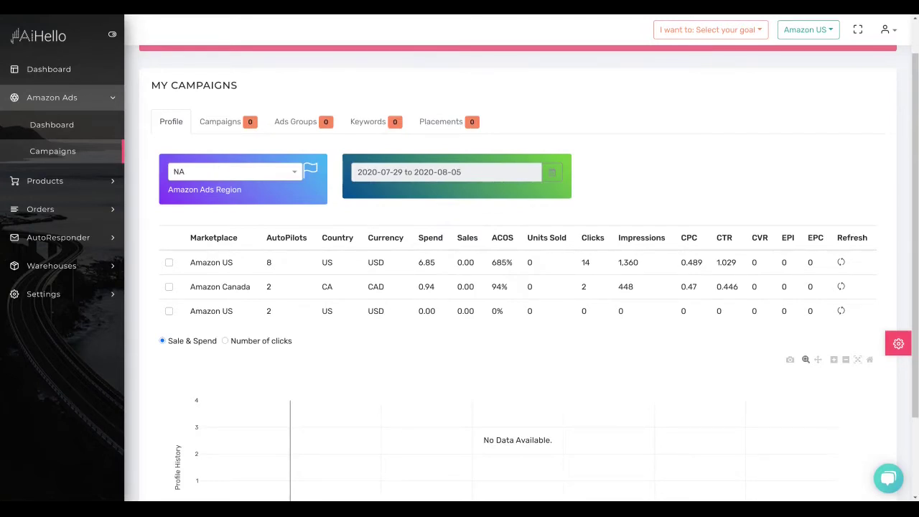
click(216, 166)
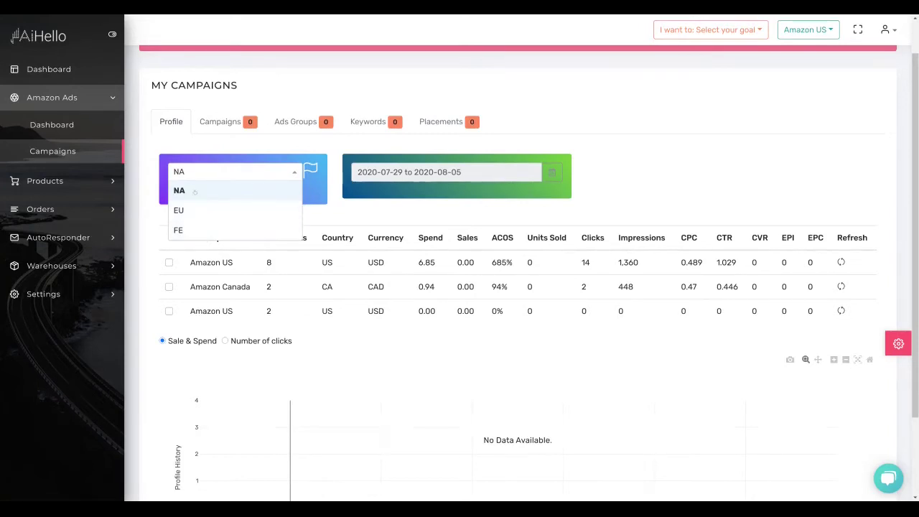
click(191, 211)
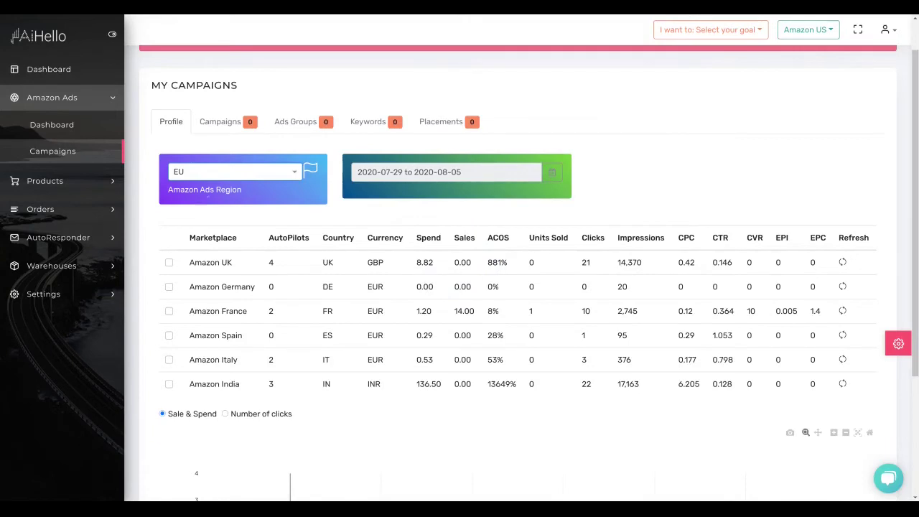
click(211, 174)
click(211, 190)
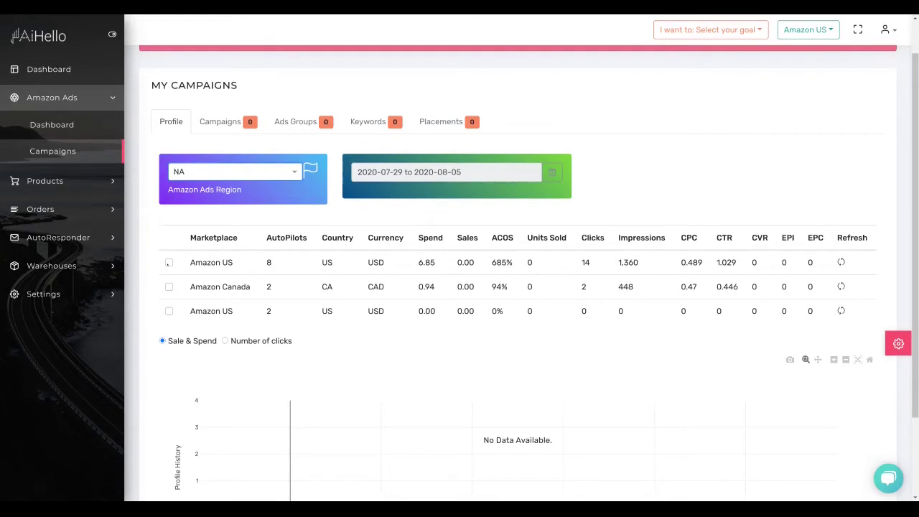
Step: Chart Amazon Canada alone by ticking Canada and unticking Amazon US, then scroll to its campaigns
click(169, 263)
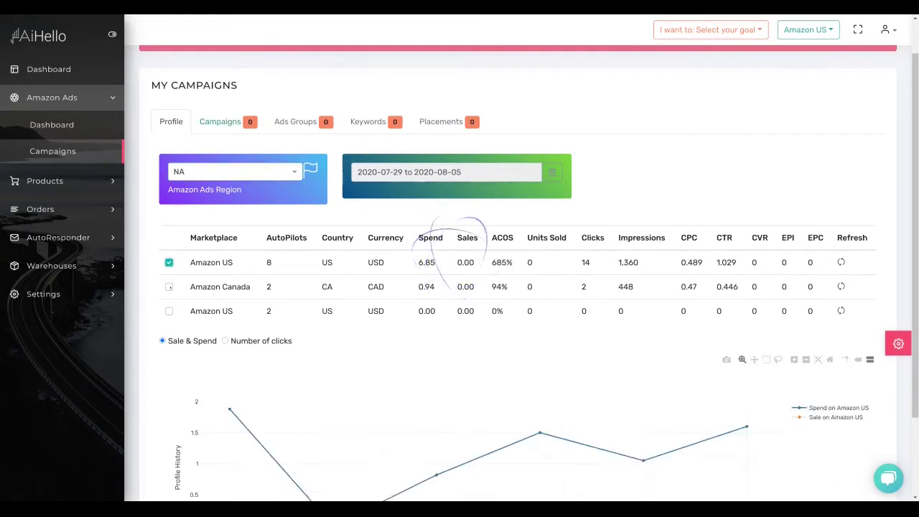
click(168, 286)
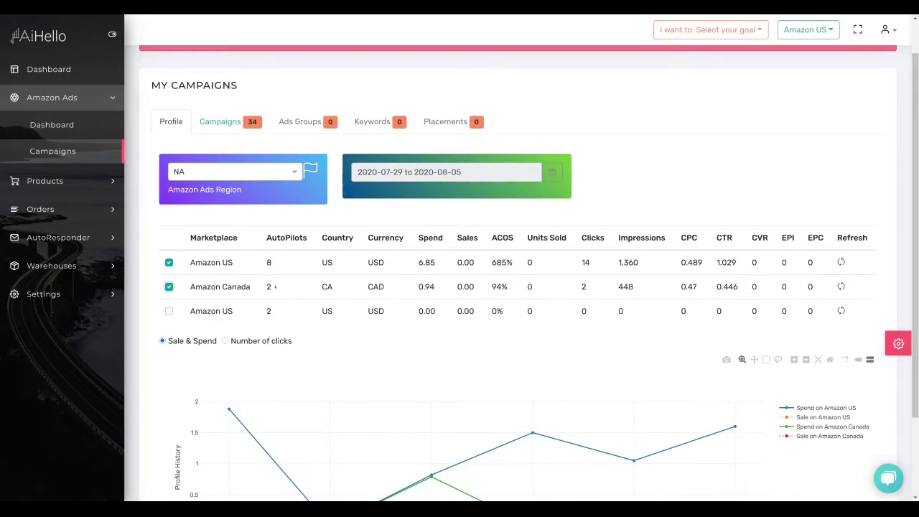
click(169, 262)
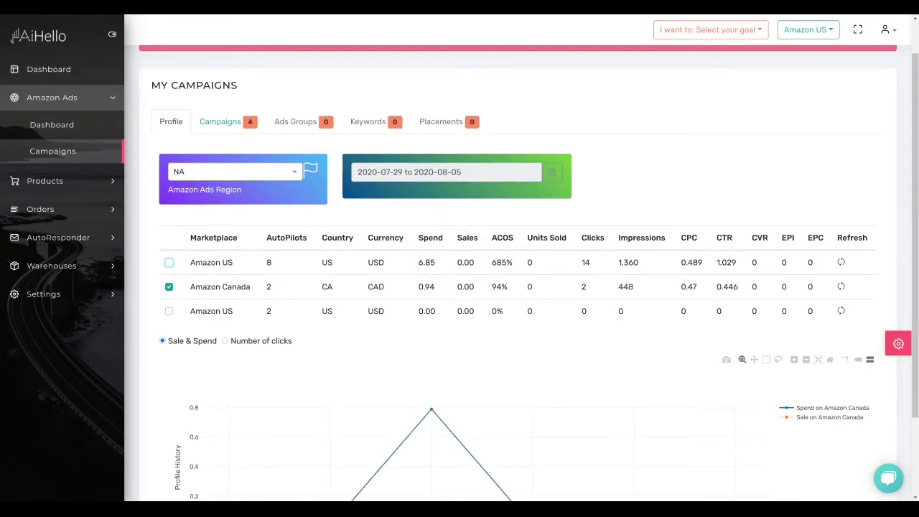
scroll(555, 349, down, 1)
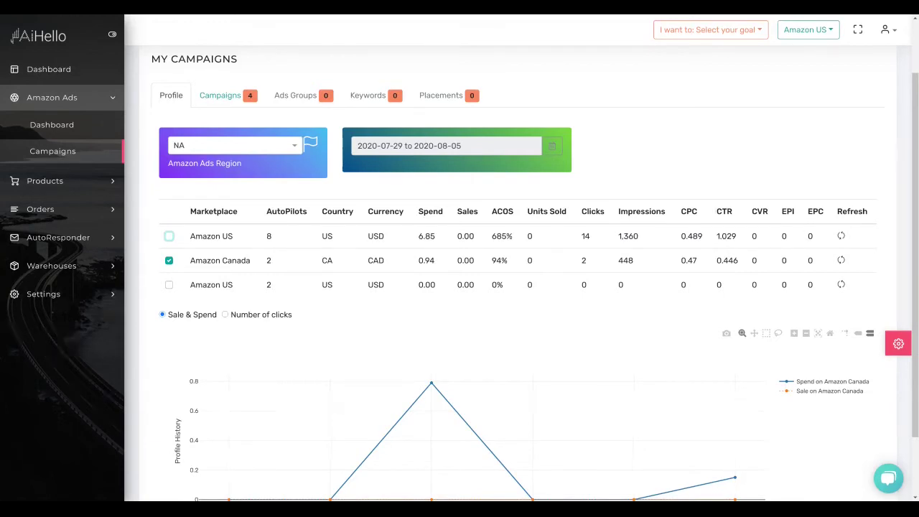
drag(715, 211, 770, 211)
Step: Clear the stray text selection in the Amazon Canada campaign list and reselect the same cell text
click(766, 211)
drag(716, 212, 768, 211)
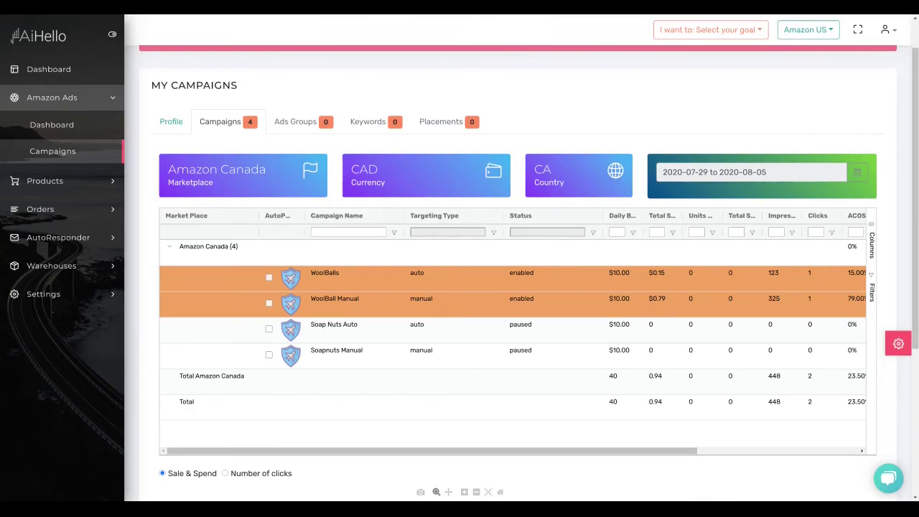
Step: Keep WoolBalls AutoPilot on to increase sales at a 15% ACOS target, and save
click(273, 282)
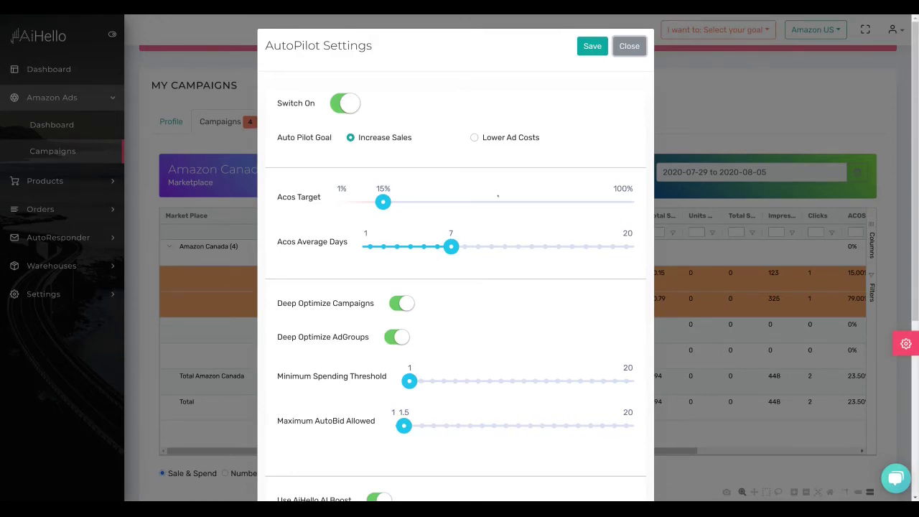
click(345, 102)
scroll(531, 295, down, 1)
scroll(532, 295, down, 1)
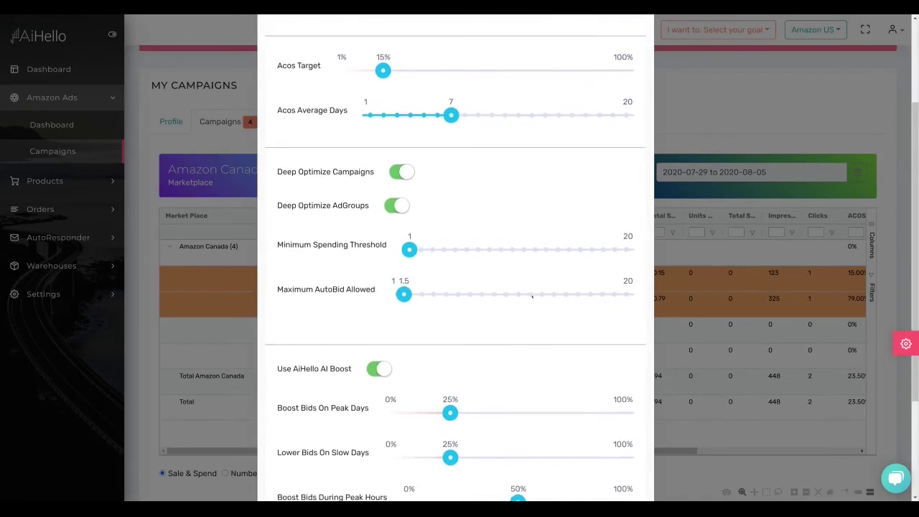
scroll(532, 296, up, 1)
scroll(532, 296, up, 1)
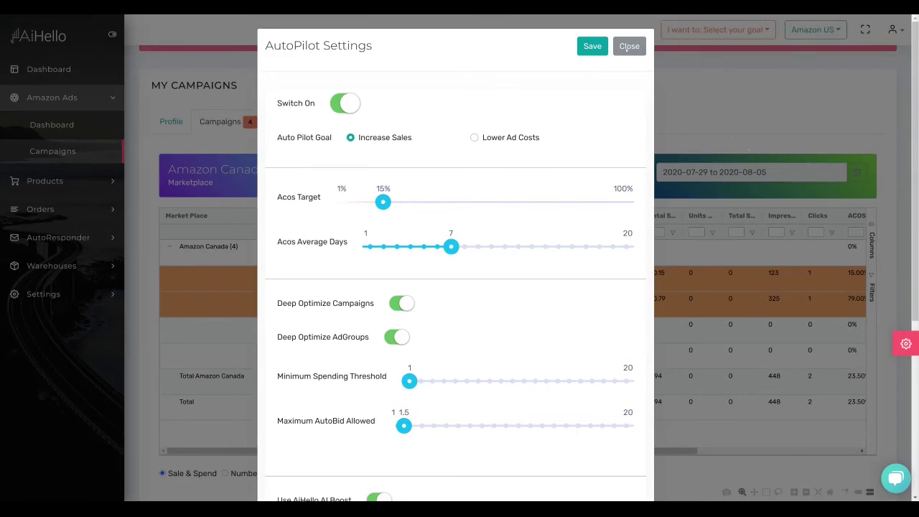
click(593, 46)
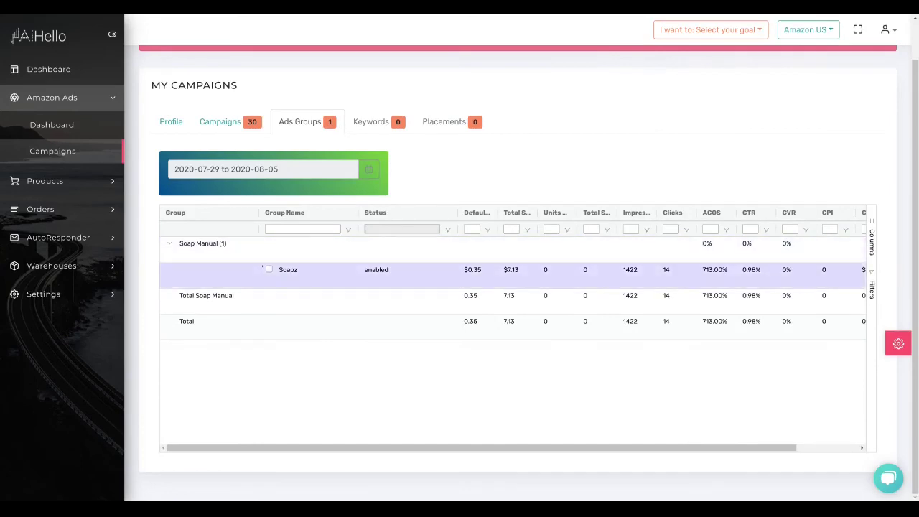
Step: Select the Soapz ad group and list its 51 keywords
click(268, 269)
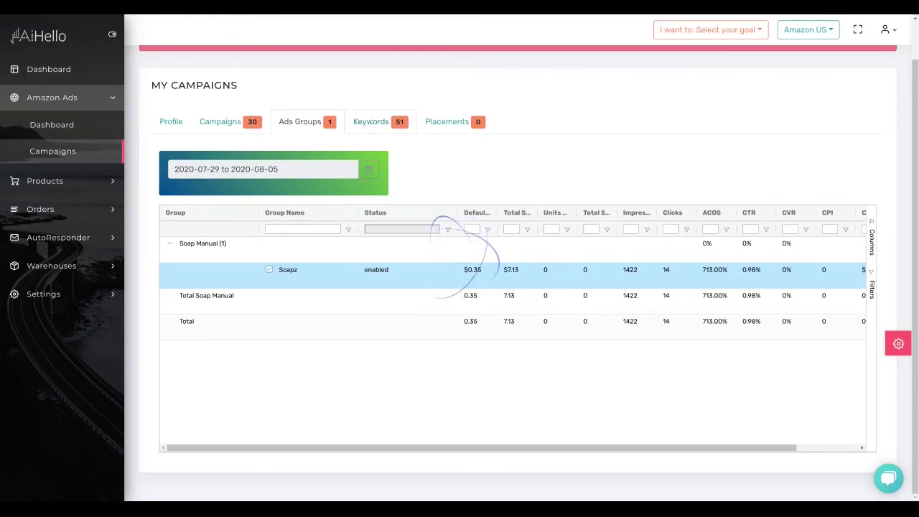
click(371, 120)
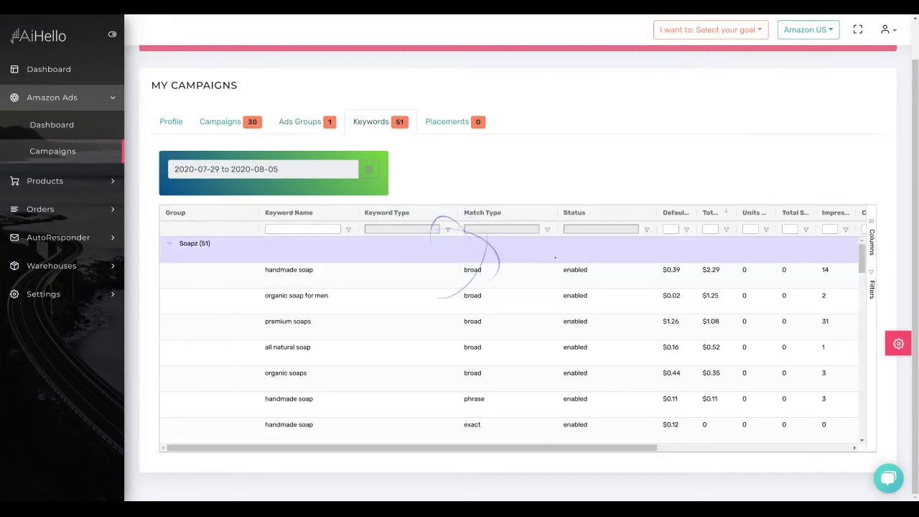
click(353, 270)
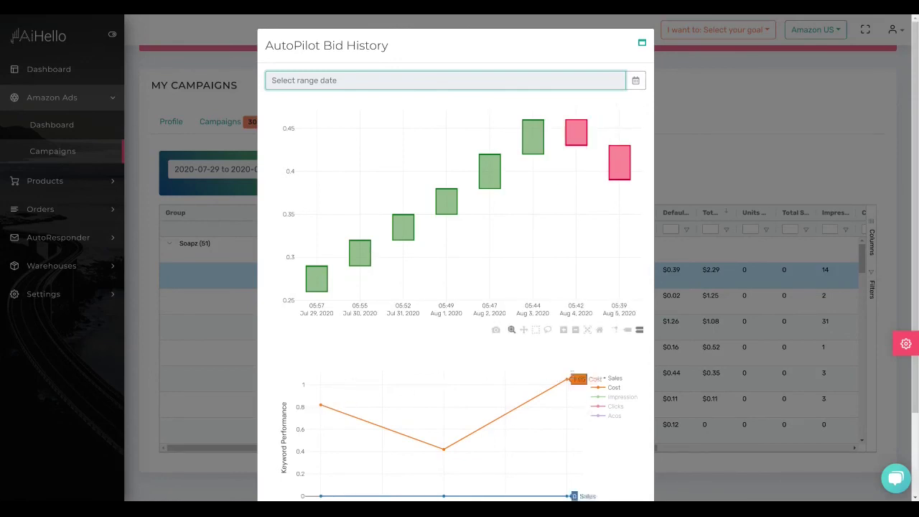
click(775, 150)
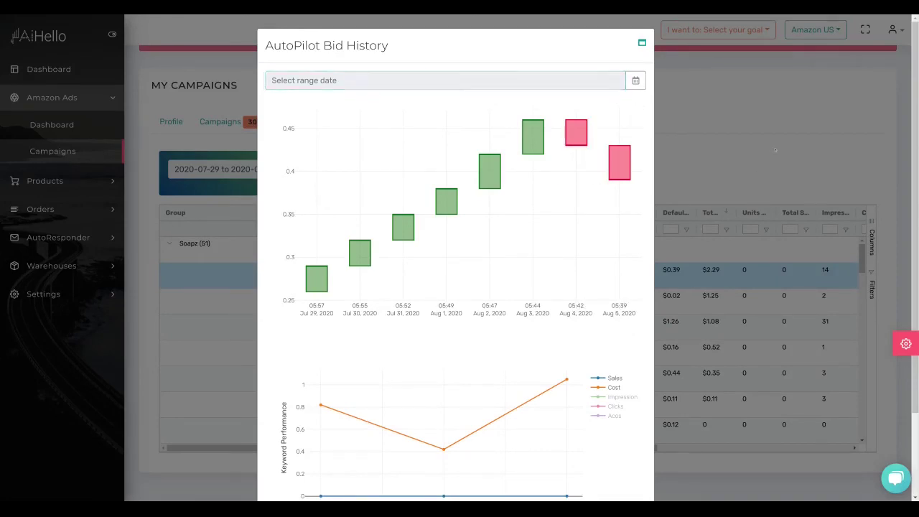